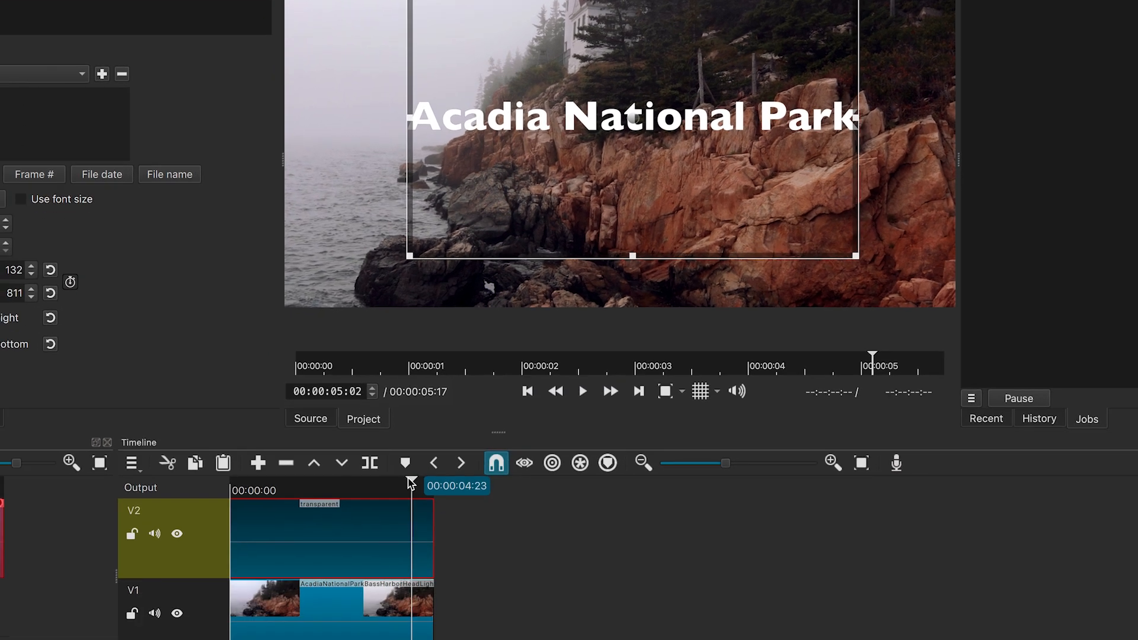
# Add the Size, Position & Rotate filter to the transparent title clip and enable keyframes for position, size and zoom at 00:00:00:05
pyautogui.moveTo(411, 481); pyautogui.dragTo(206, 487)
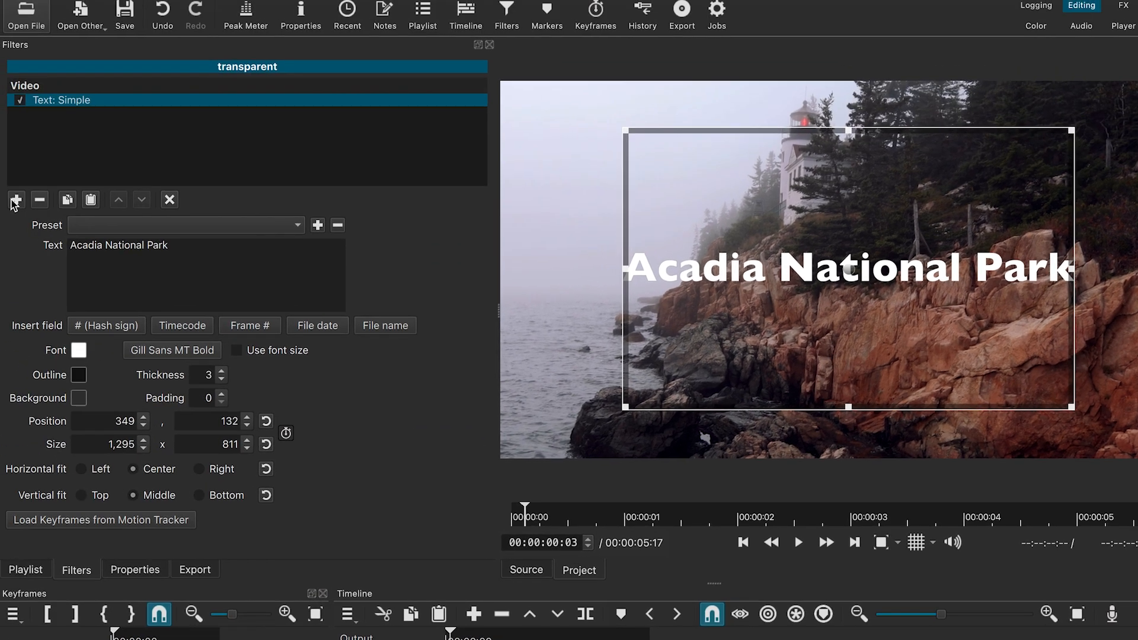
pyautogui.click(14, 199)
pyautogui.write('size')
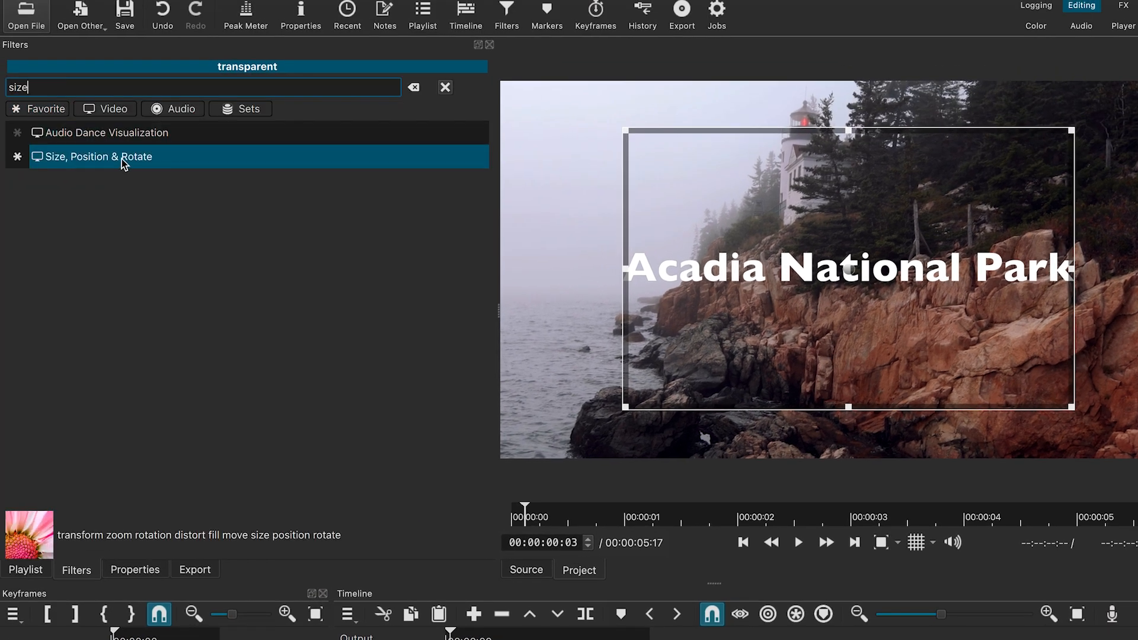
pyautogui.click(122, 157)
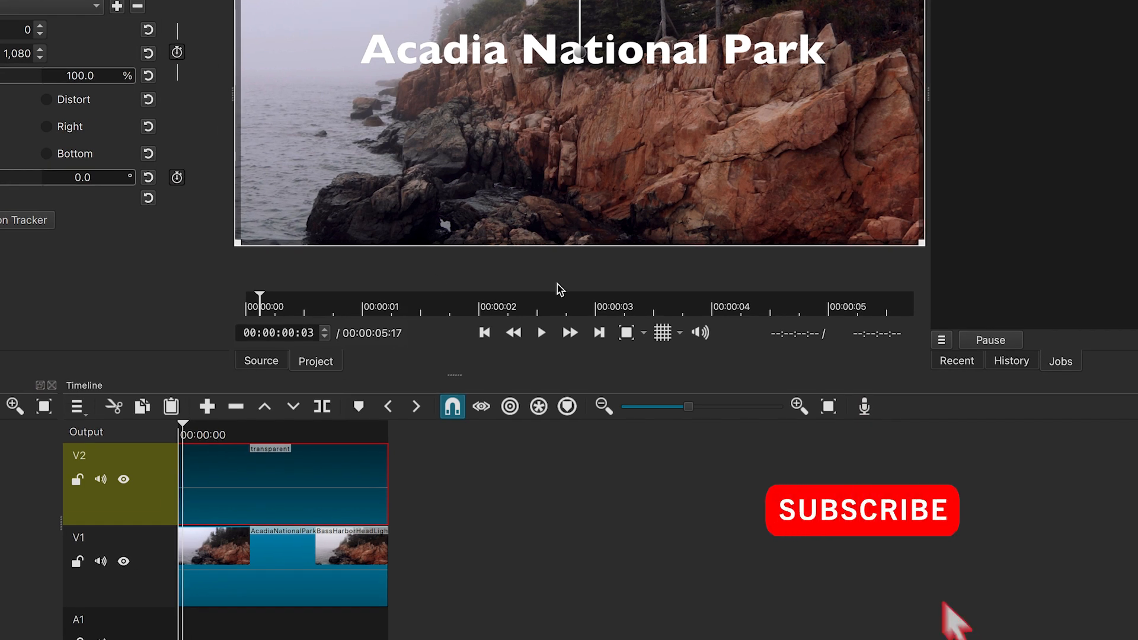
pyautogui.moveTo(182, 436); pyautogui.dragTo(186, 436)
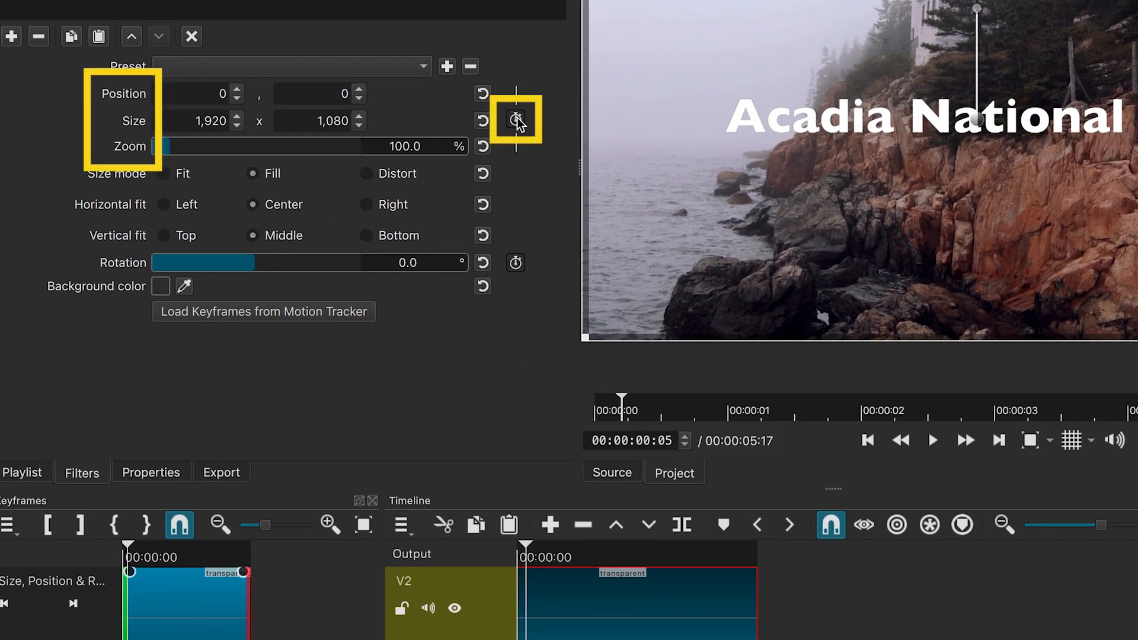
pyautogui.click(516, 121)
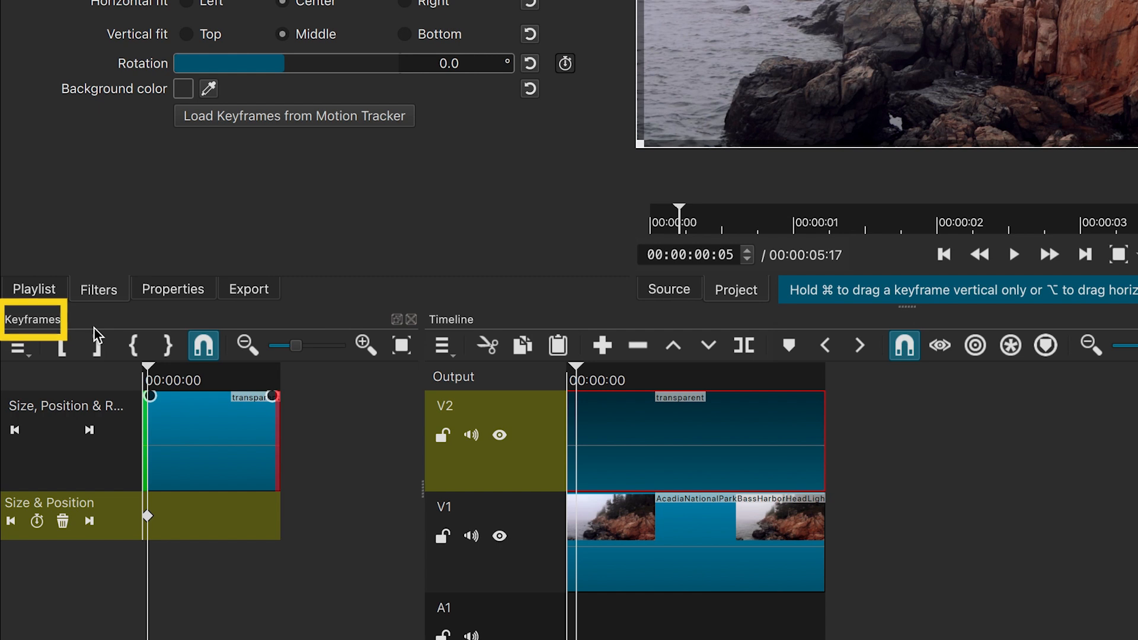
# Combine the Keyframes and Timeline panels into one group, switch between them, and restore their side-by-side layout
pyautogui.moveTo(165, 323); pyautogui.dragTo(647, 375)
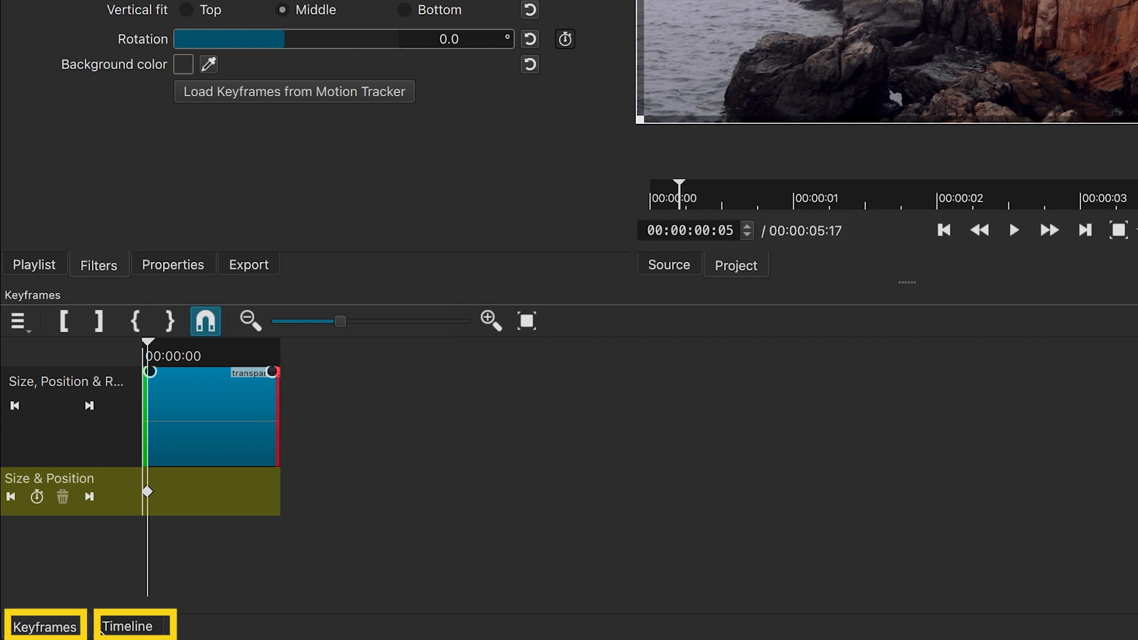
pyautogui.click(130, 626)
pyautogui.click(63, 632)
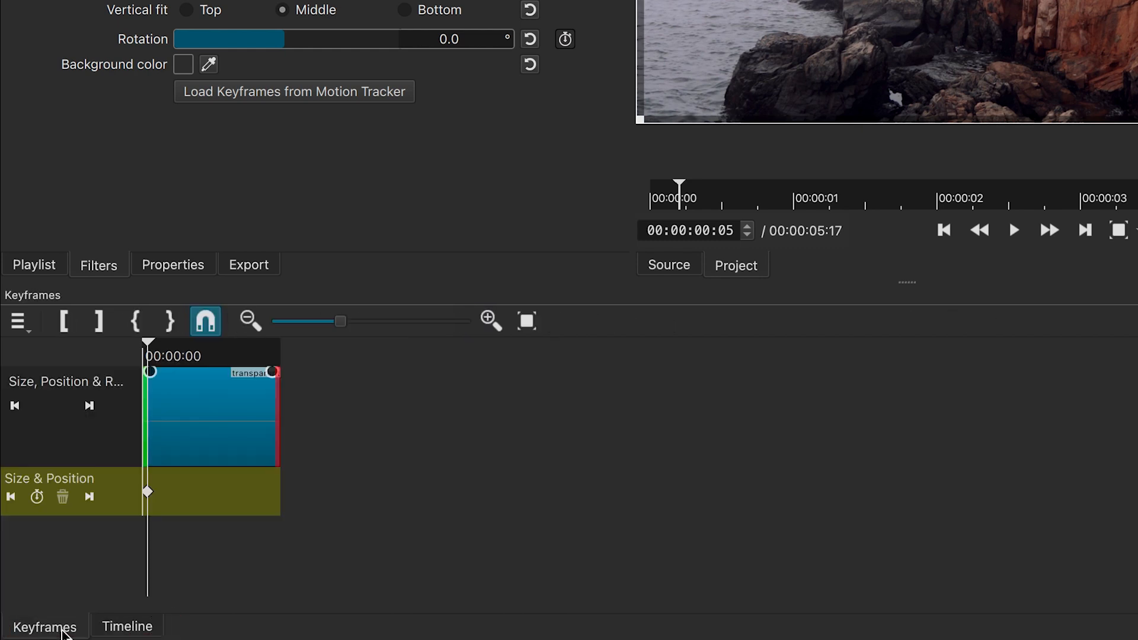
pyautogui.moveTo(30, 302); pyautogui.dragTo(56, 323)
pyautogui.moveTo(208, 462); pyautogui.dragTo(389, 467)
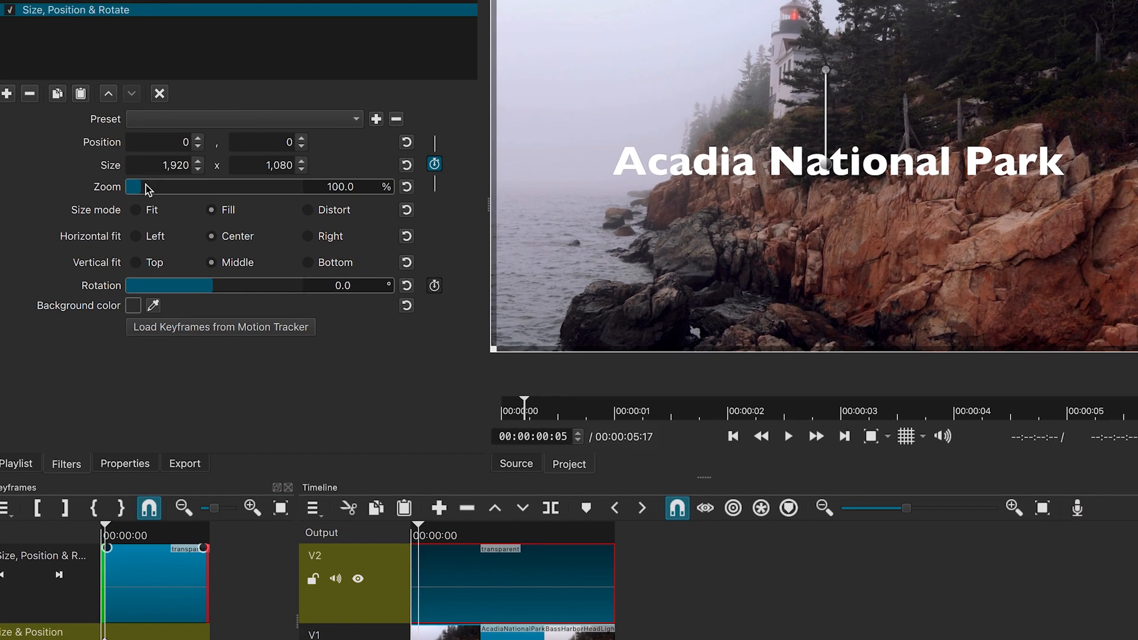
# Reduce the title's zoom to 79.7% at the 00:00:00:05 keyframe and move the playhead a few frames forward
pyautogui.moveTo(143, 187); pyautogui.dragTo(143, 189)
pyautogui.click(413, 534)
pyautogui.moveTo(415, 525); pyautogui.dragTo(436, 527)
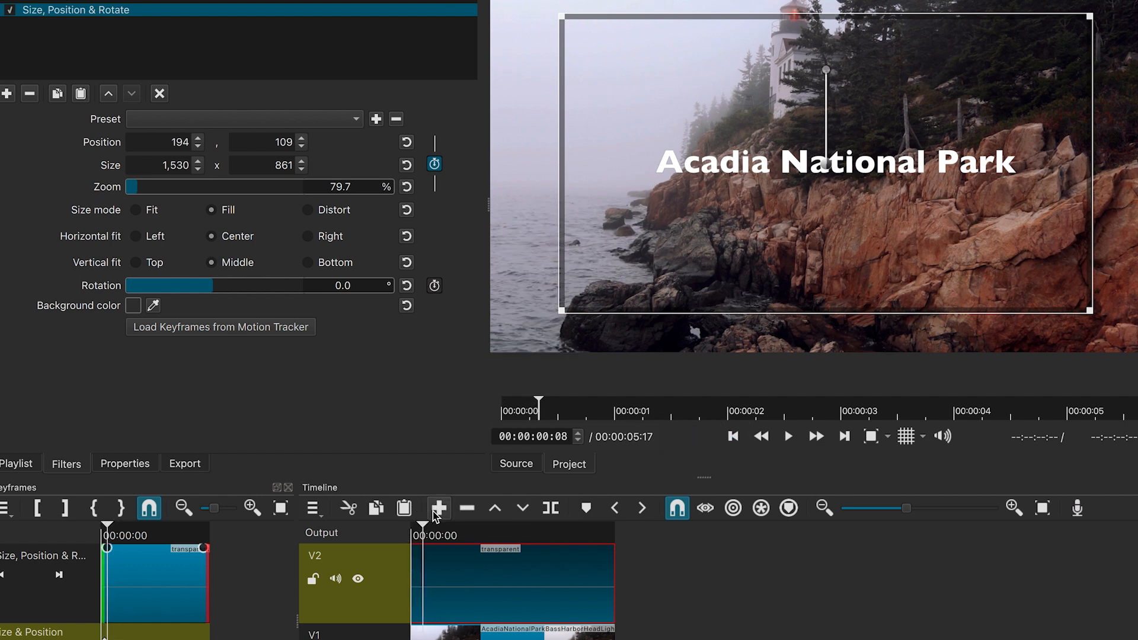
# Set the title's zoom to 100% at 00:00:01:00 to add a second size keyframe
pyautogui.moveTo(425, 529); pyautogui.dragTo(447, 525)
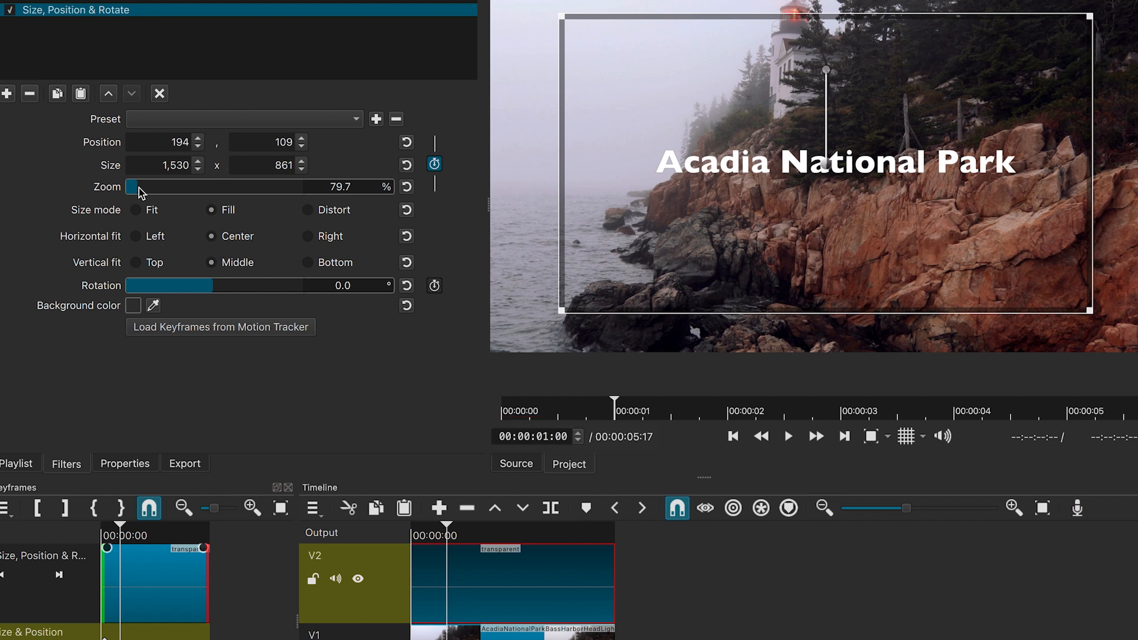
pyautogui.moveTo(138, 188); pyautogui.dragTo(141, 188)
pyautogui.doubleClick(355, 189)
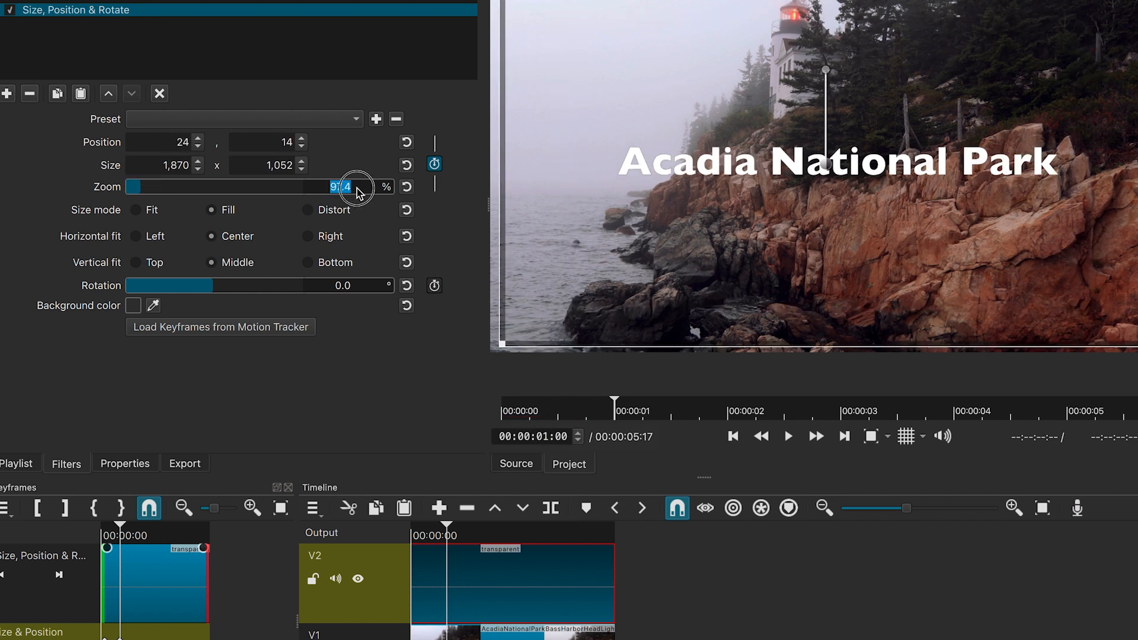
pyautogui.write('100')
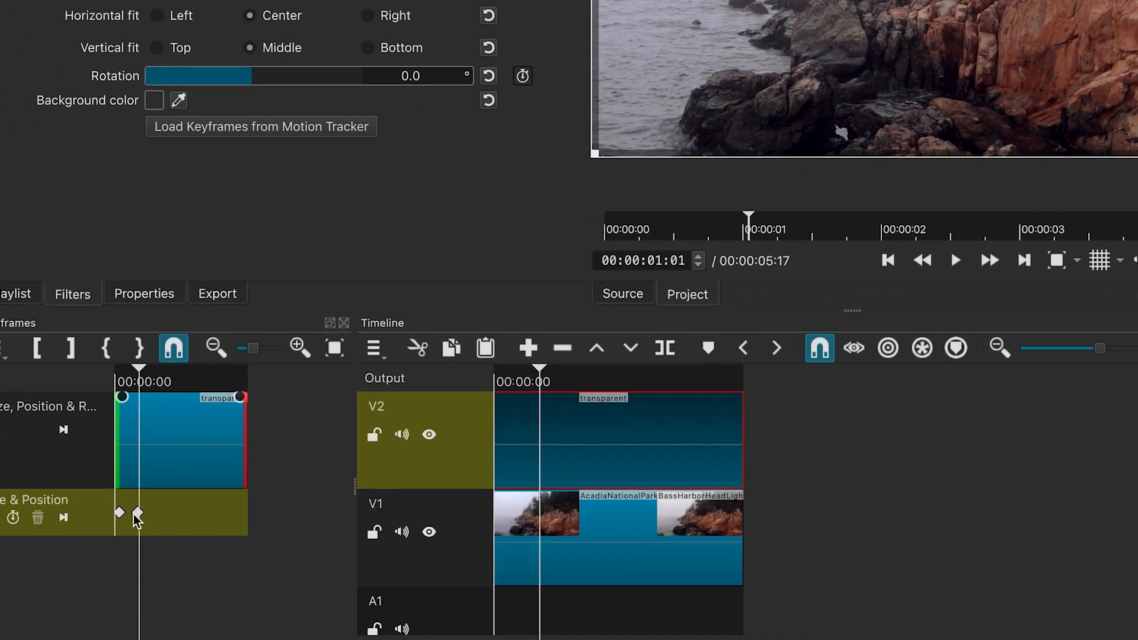
# Select a Size & Position keyframe and set its keyframe type to Smooth
pyautogui.click(138, 515)
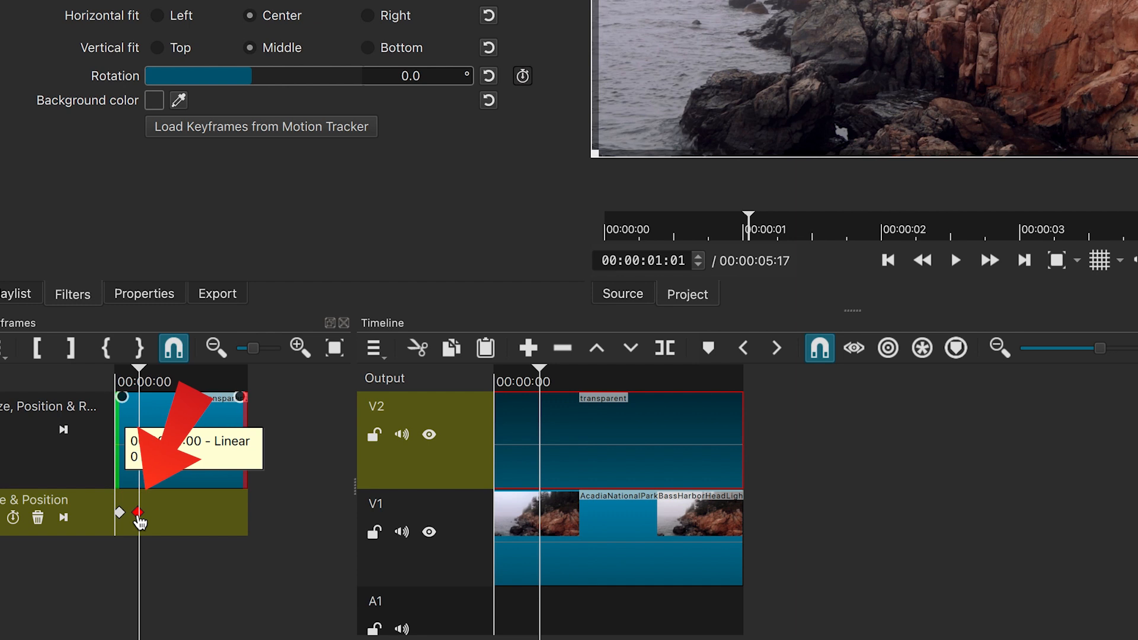
pyautogui.moveTo(141, 520)
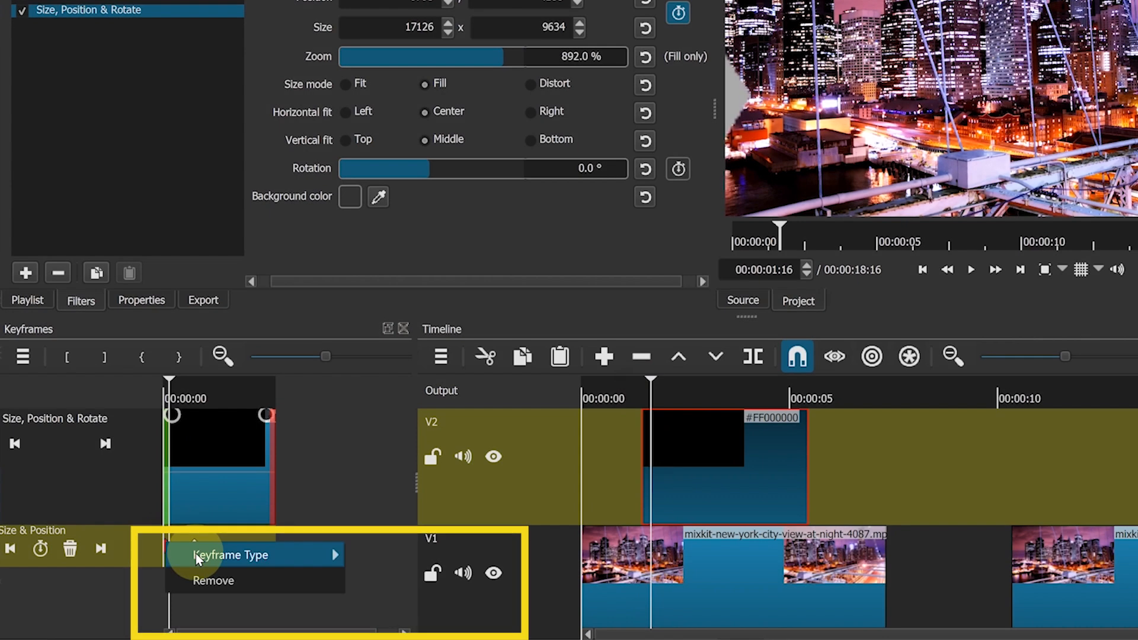
pyautogui.moveTo(272, 556)
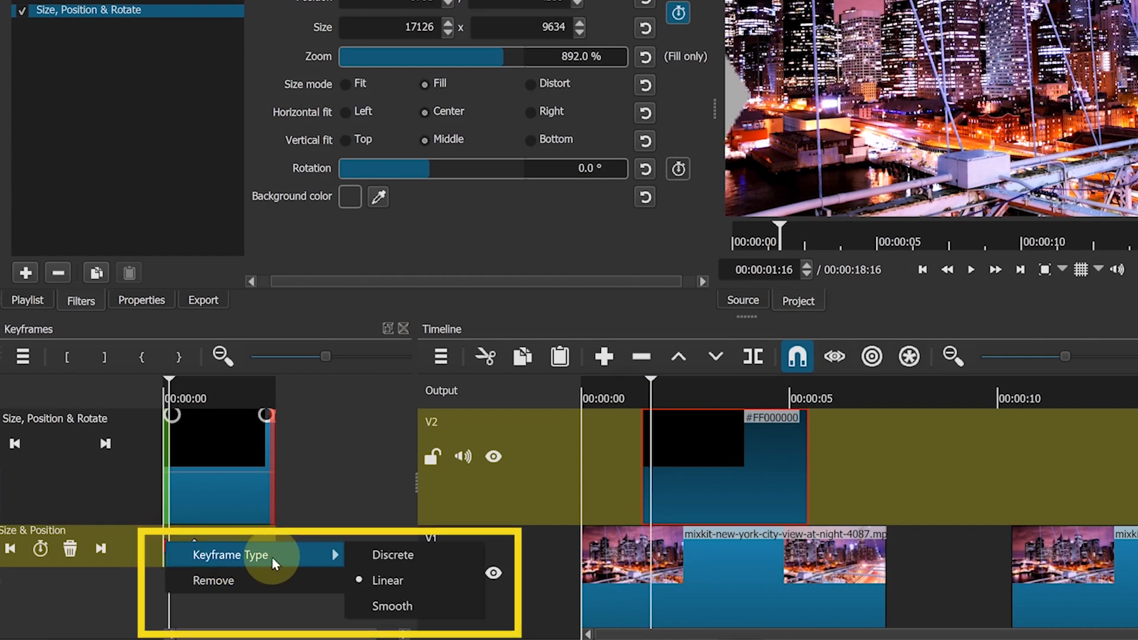
pyautogui.click(385, 610)
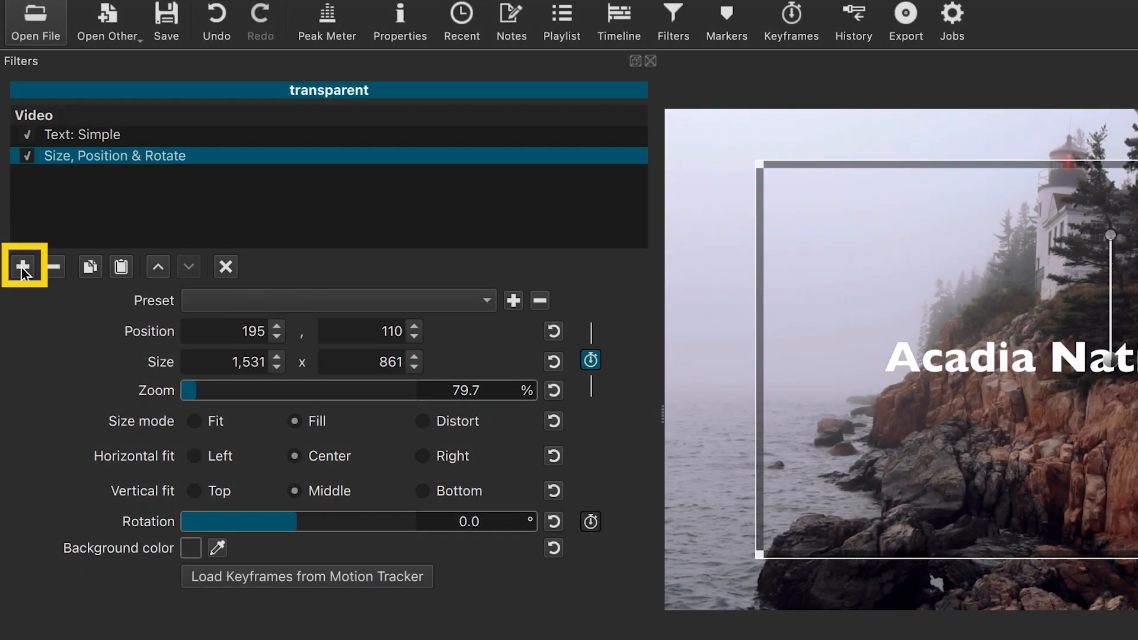
# Find the Opacity filter and add it to the transparent title clip
pyautogui.click(21, 266)
pyautogui.write('o')
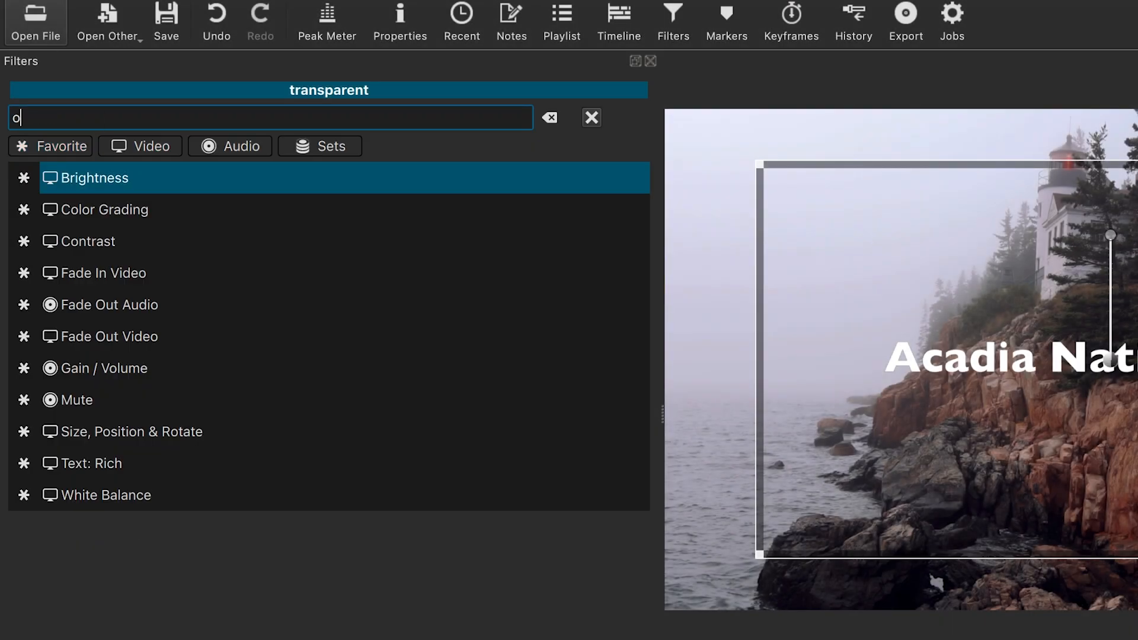
pyautogui.write('pa')
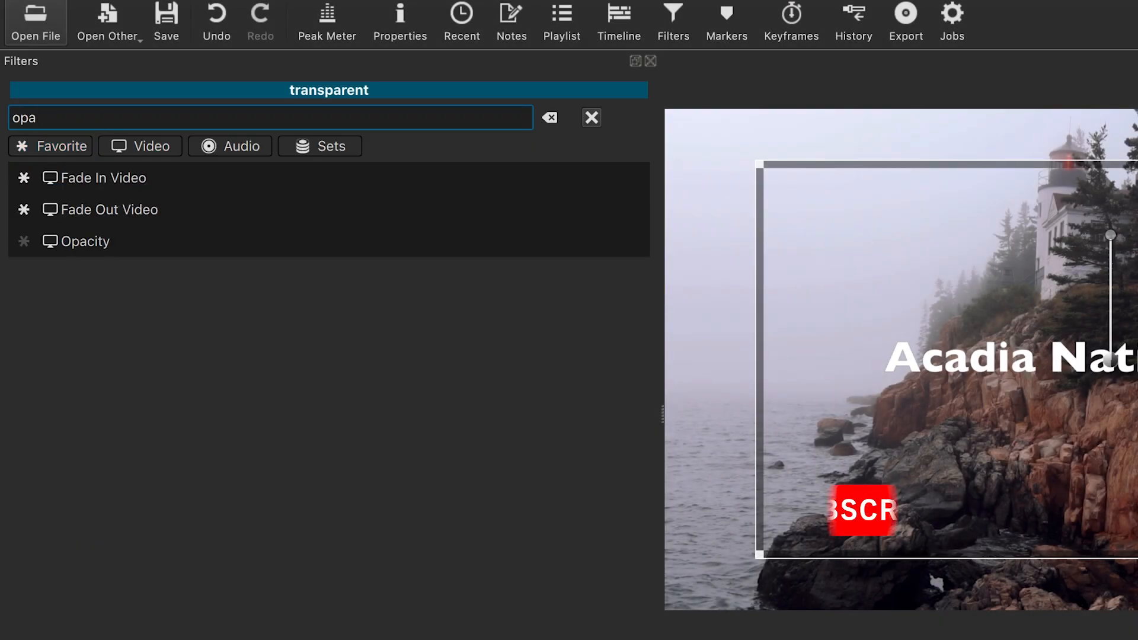
pyautogui.click(140, 239)
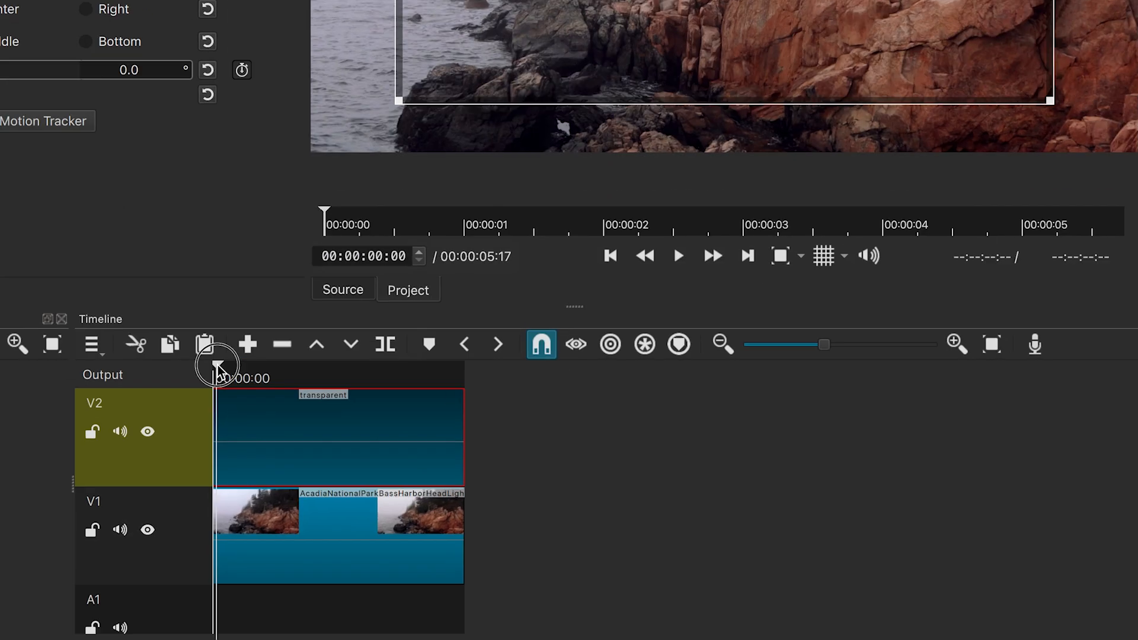
# Enable keyframes for the opacity level and set it to 0% at the start of the clip
pyautogui.click(288, 627)
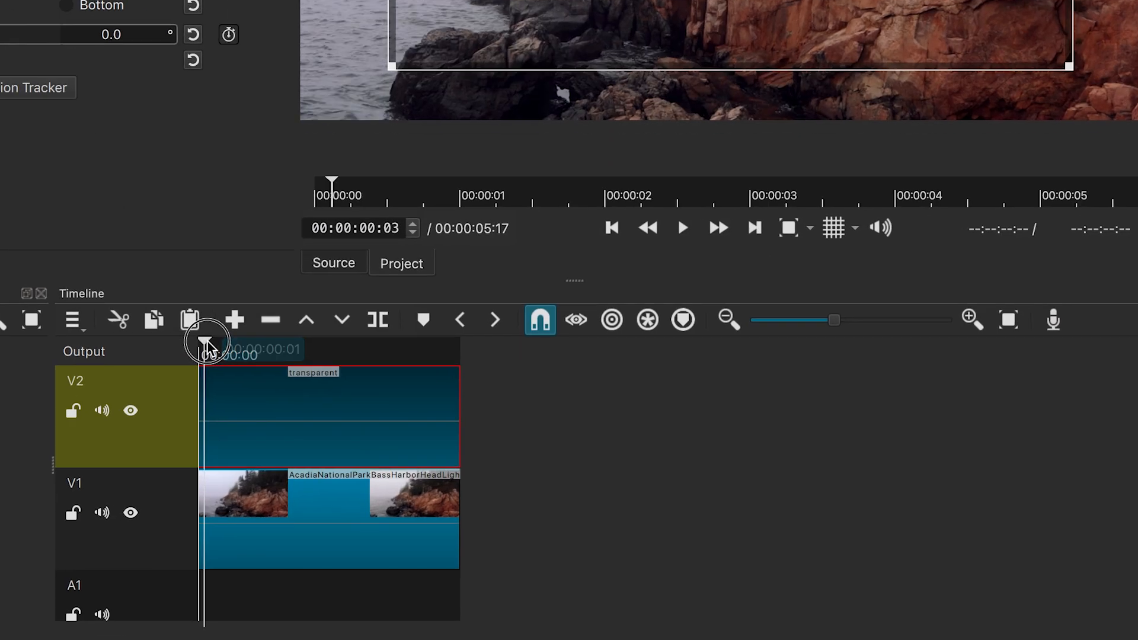
pyautogui.click(209, 343)
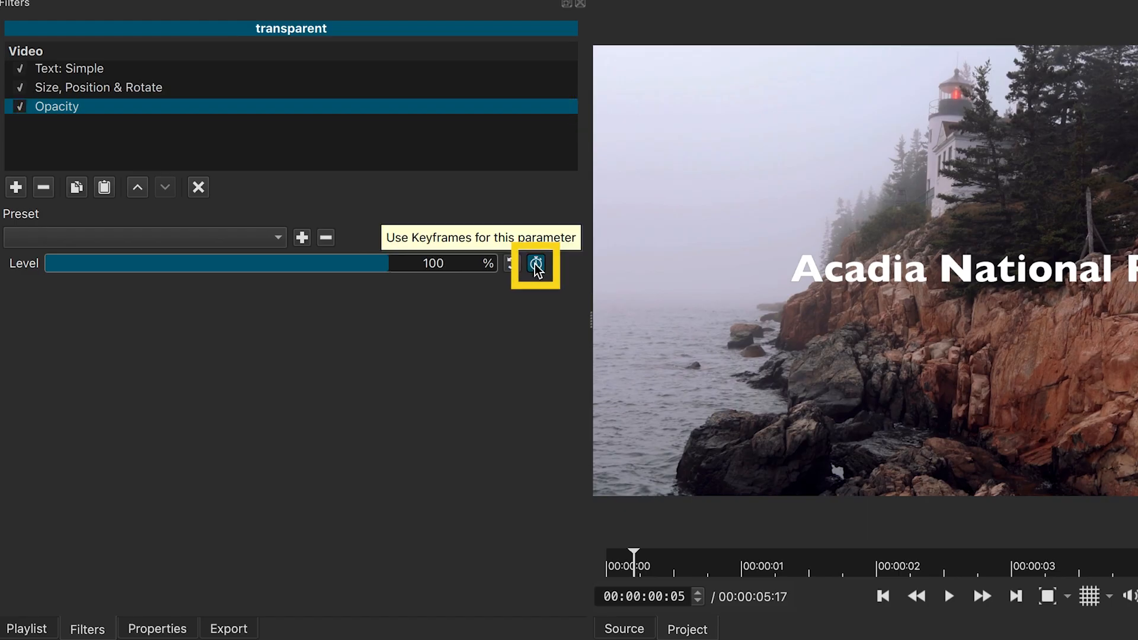
pyautogui.click(536, 267)
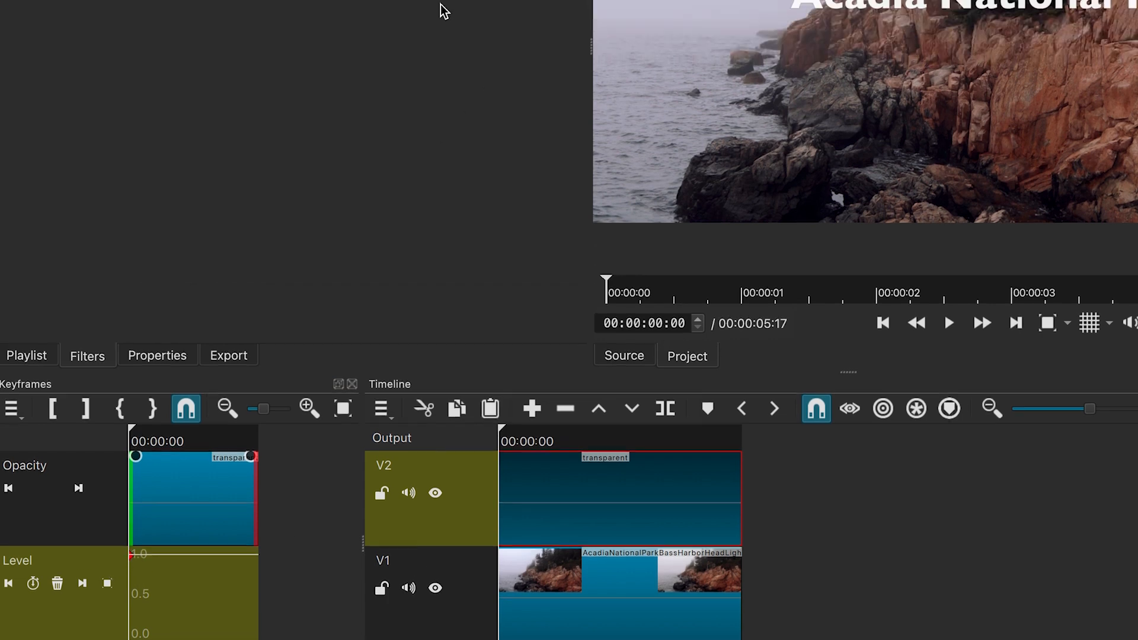
pyautogui.moveTo(409, 183); pyautogui.dragTo(23, 211)
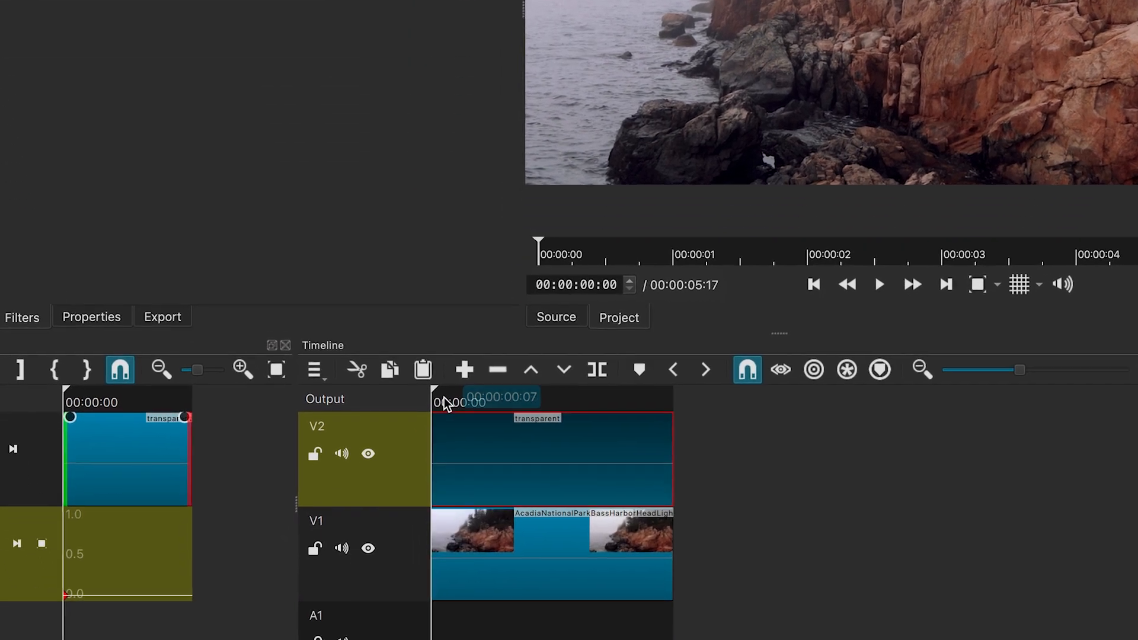
# Set the opacity level to 100% at 00:00:00:10 and play the title animation from the start
pyautogui.moveTo(422, 570); pyautogui.dragTo(435, 566)
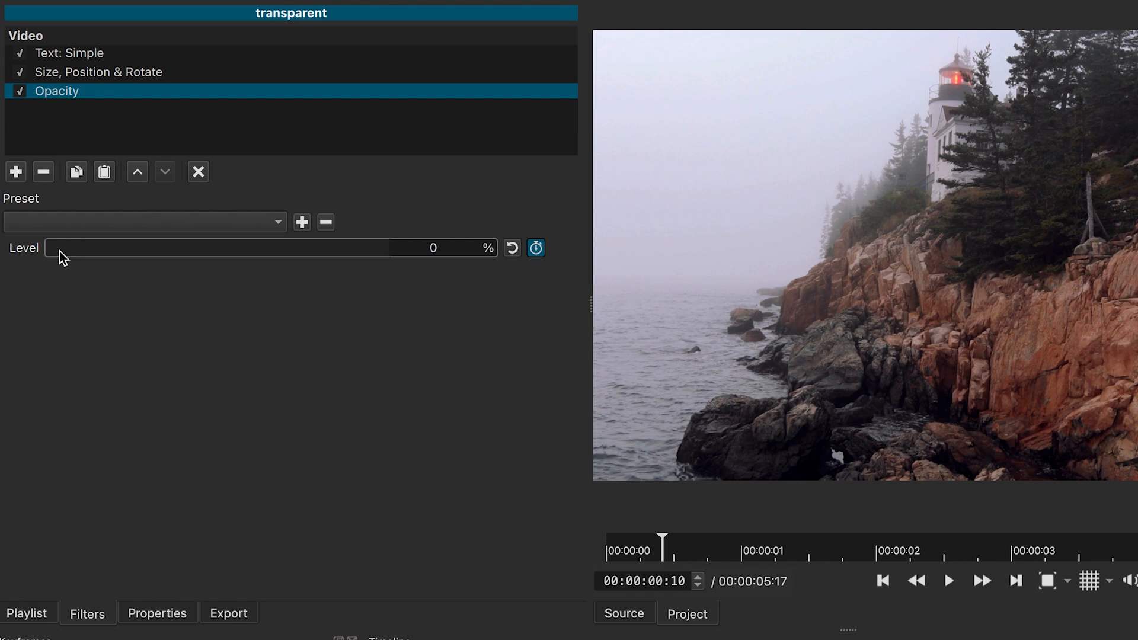
pyautogui.moveTo(62, 258); pyautogui.dragTo(391, 257)
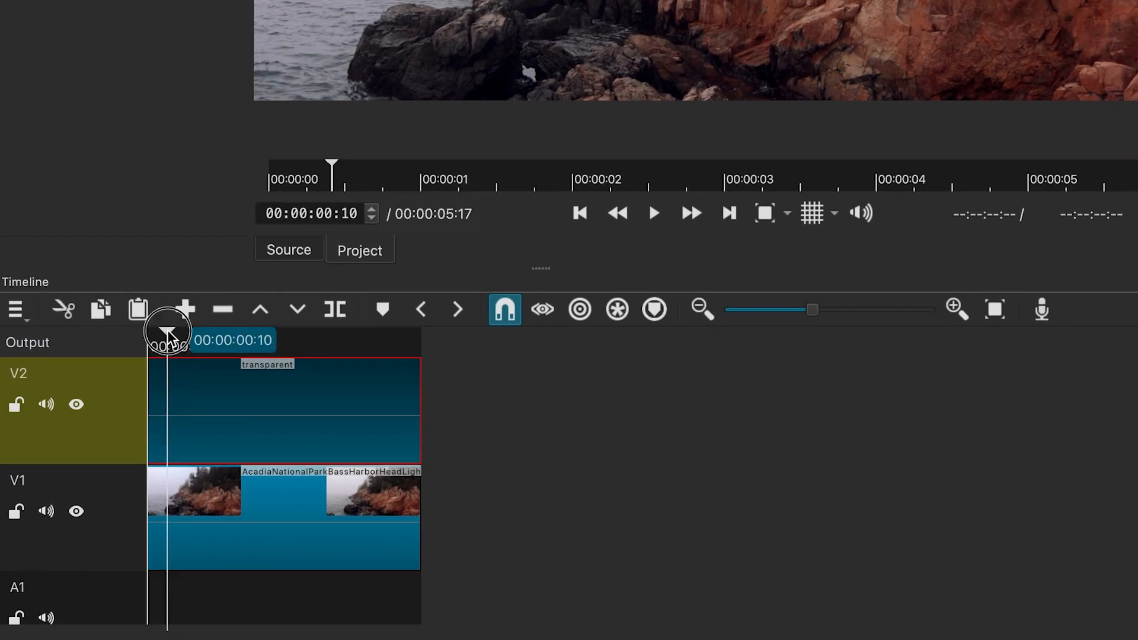
pyautogui.moveTo(167, 335); pyautogui.dragTo(135, 347)
pyautogui.click(654, 213)
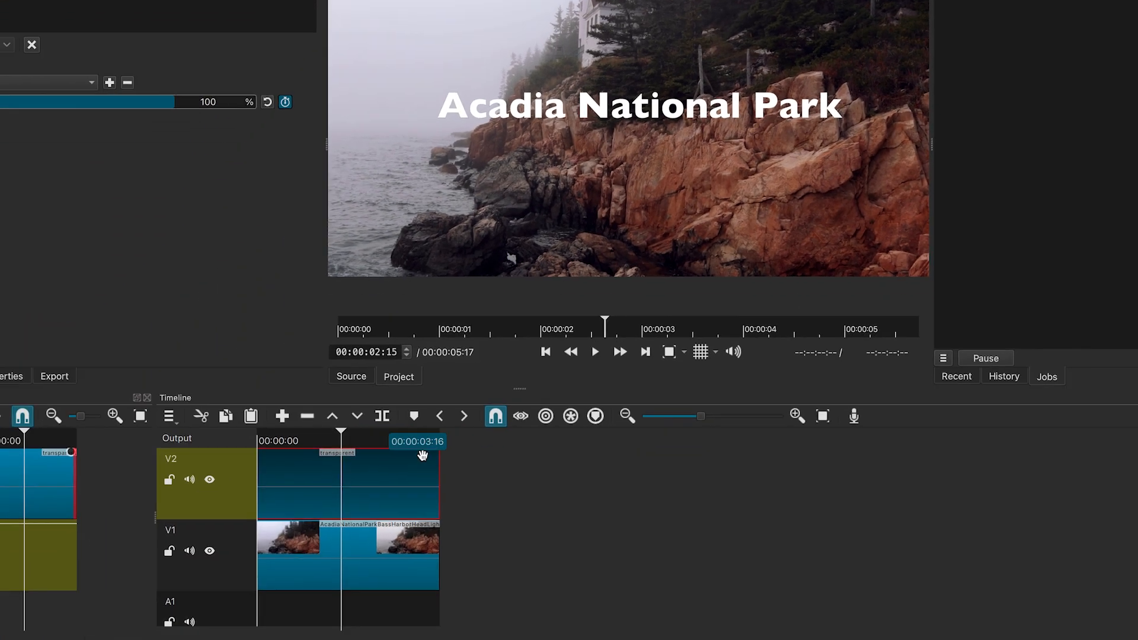
# Add a Size & Position keyframe at 00:00:04:09 for the Size, Position & Rotate filter, keeping the existing keyframes
pyautogui.moveTo(343, 434); pyautogui.dragTo(397, 438)
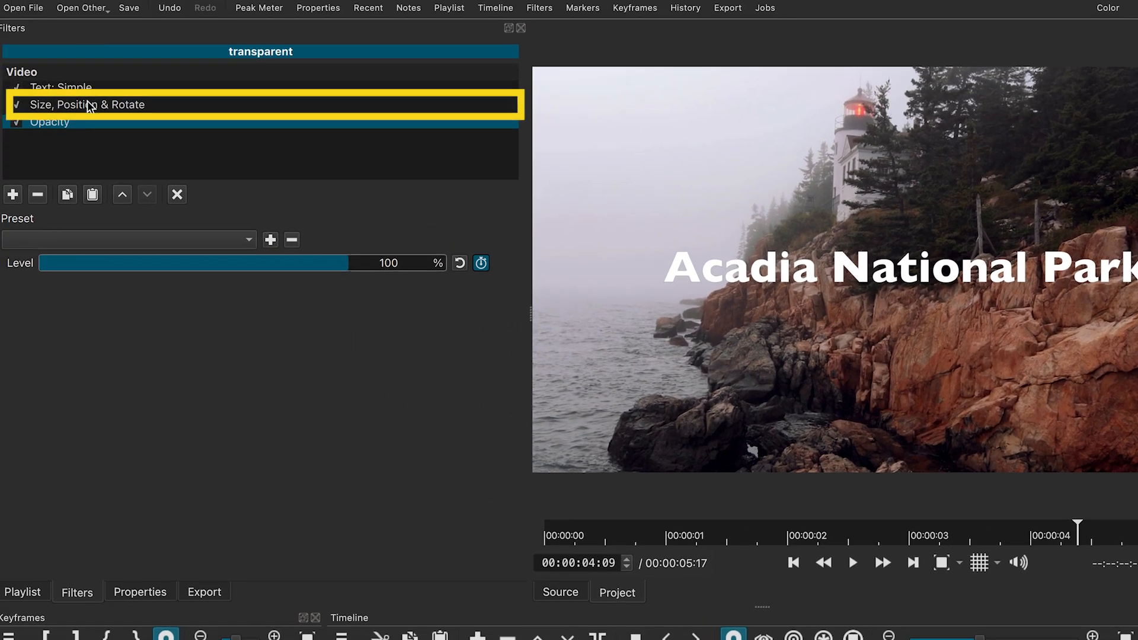
pyautogui.click(90, 105)
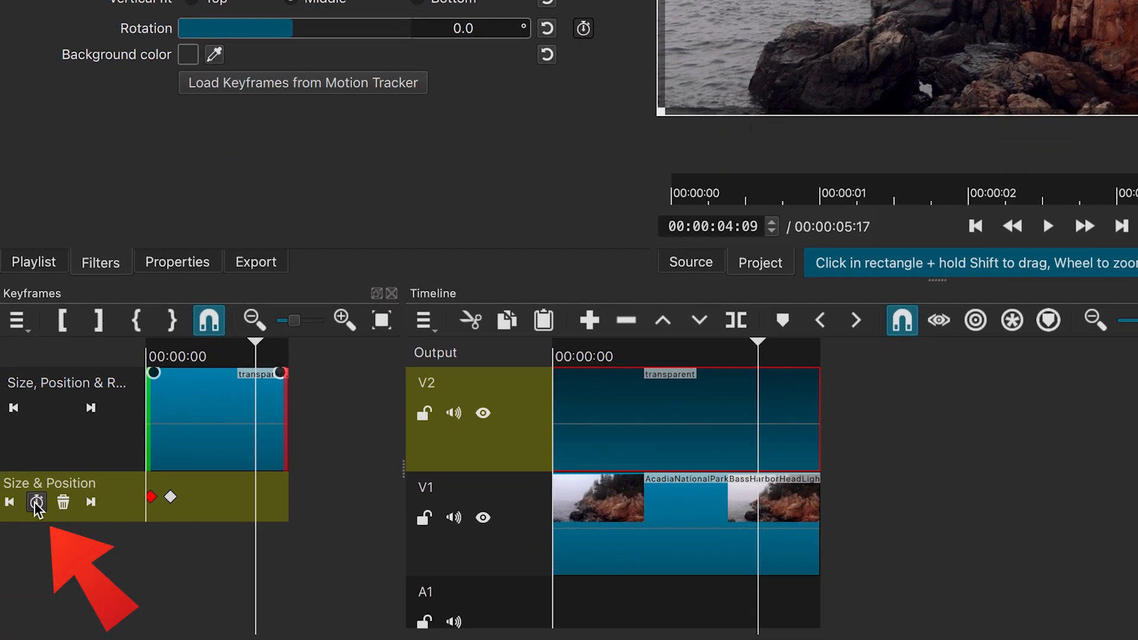
pyautogui.click(37, 503)
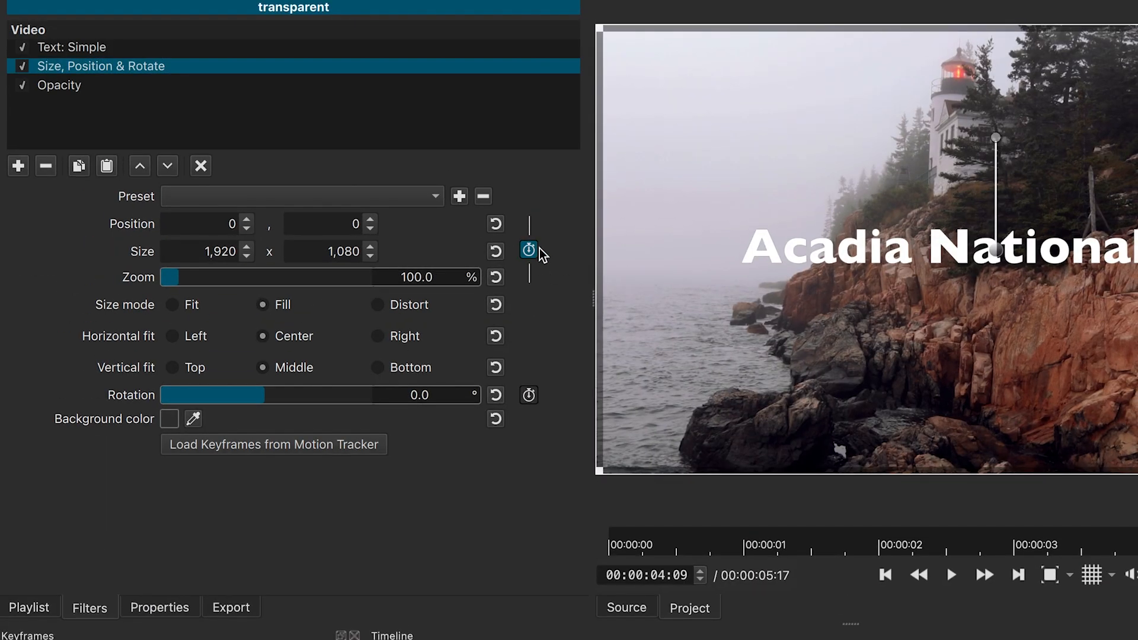
pyautogui.click(530, 251)
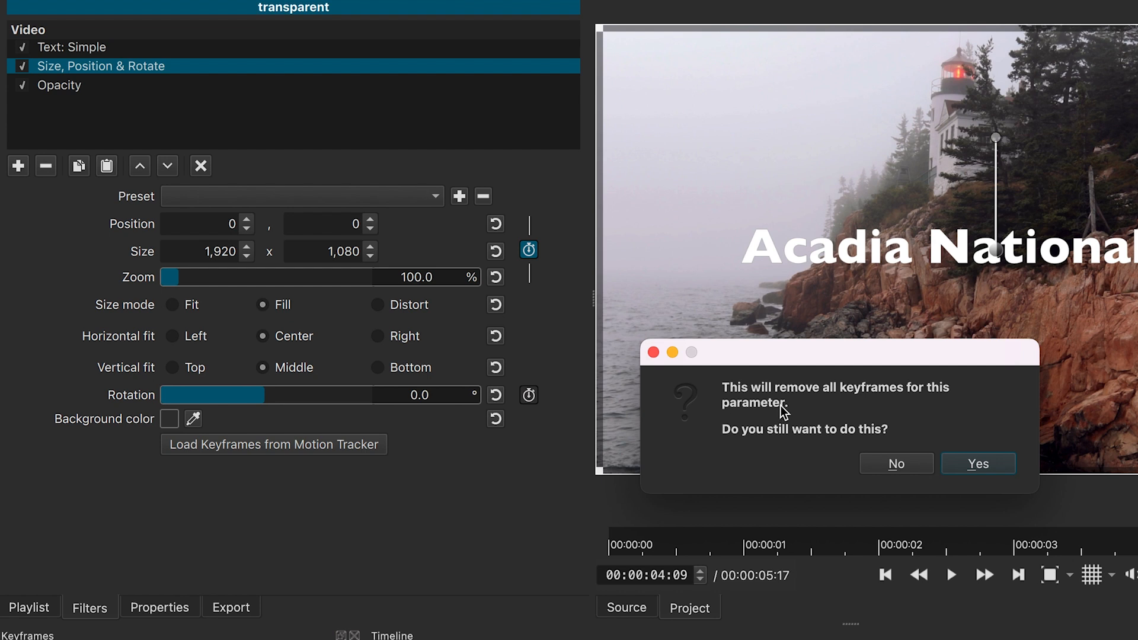
pyautogui.click(905, 463)
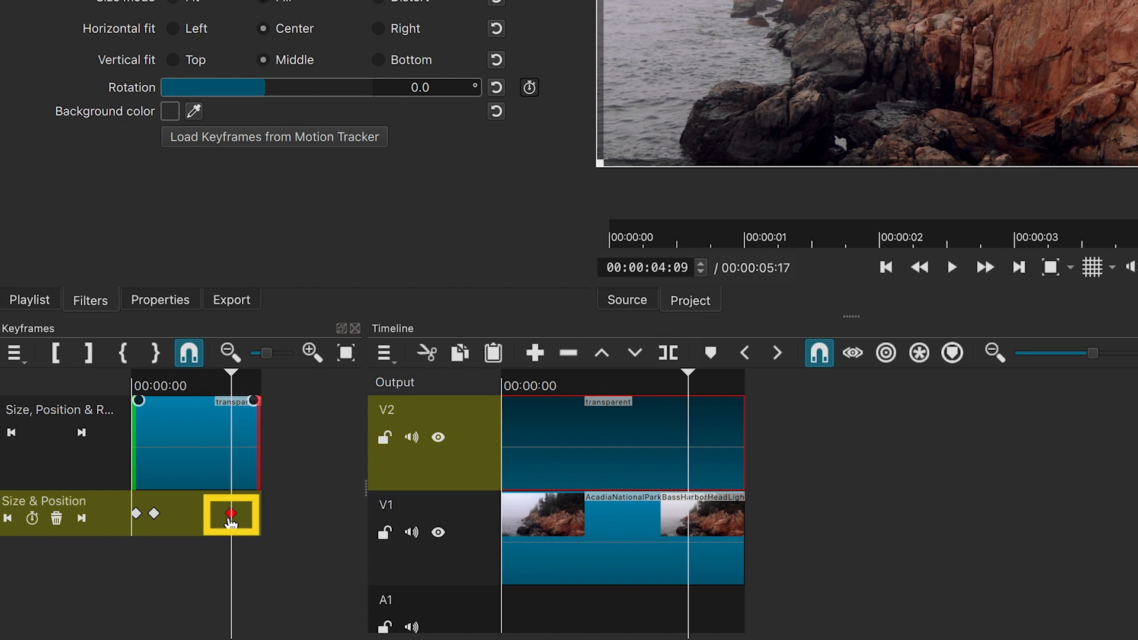
pyautogui.moveTo(231, 523)
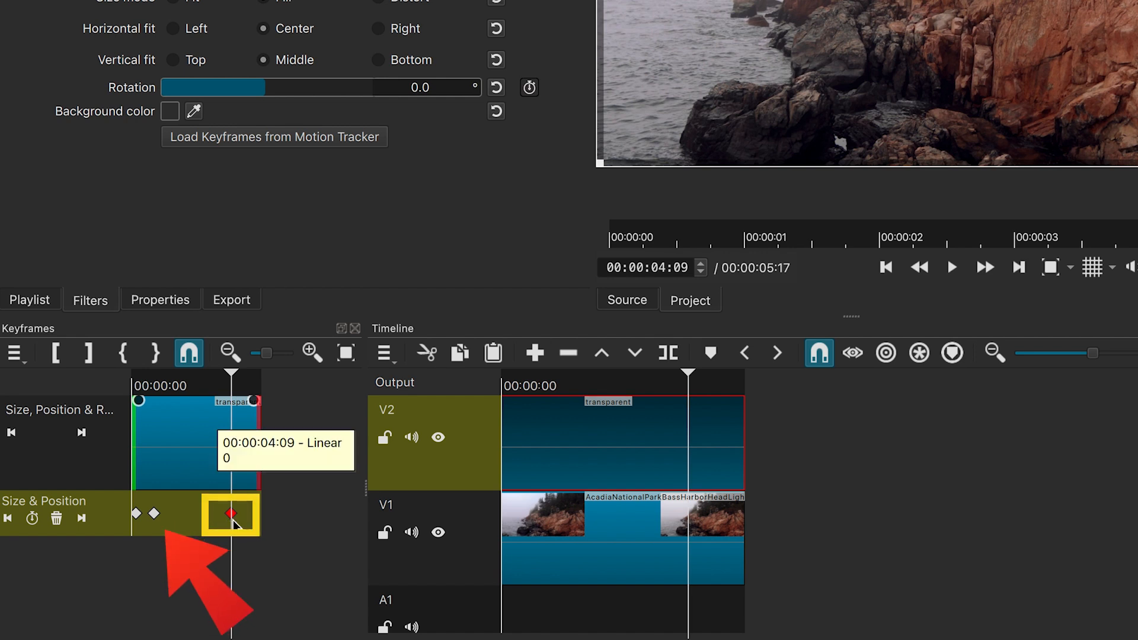
# Reduce the title's zoom at 00:00:04:22 to add a closing Size & Position keyframe
pyautogui.moveTo(690, 377); pyautogui.dragTo(714, 380)
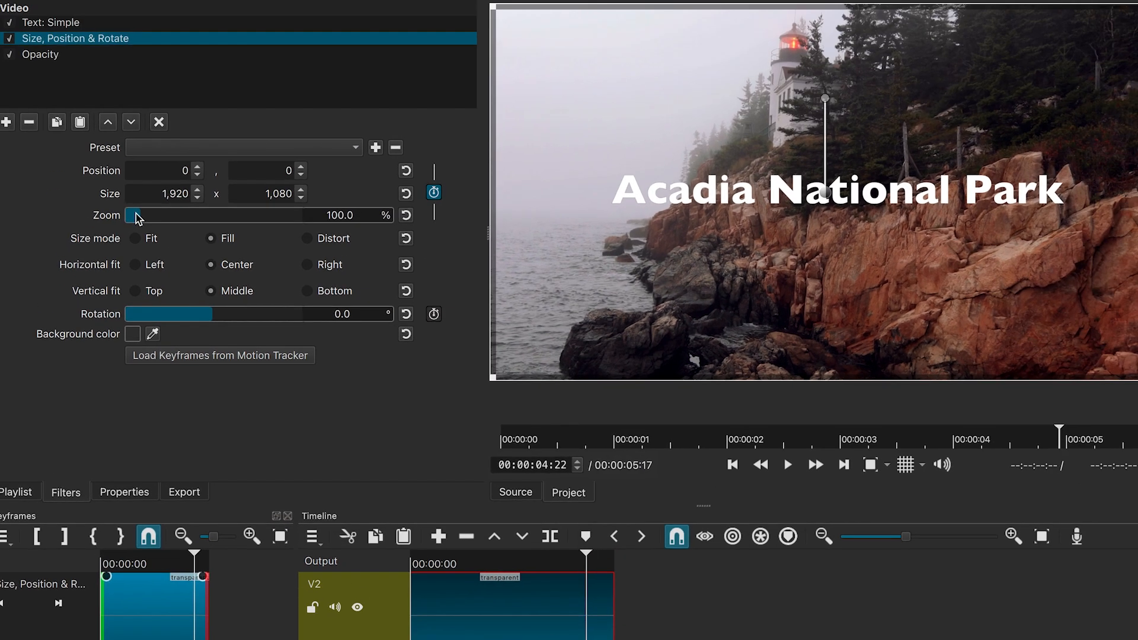
pyautogui.moveTo(137, 214); pyautogui.dragTo(138, 216)
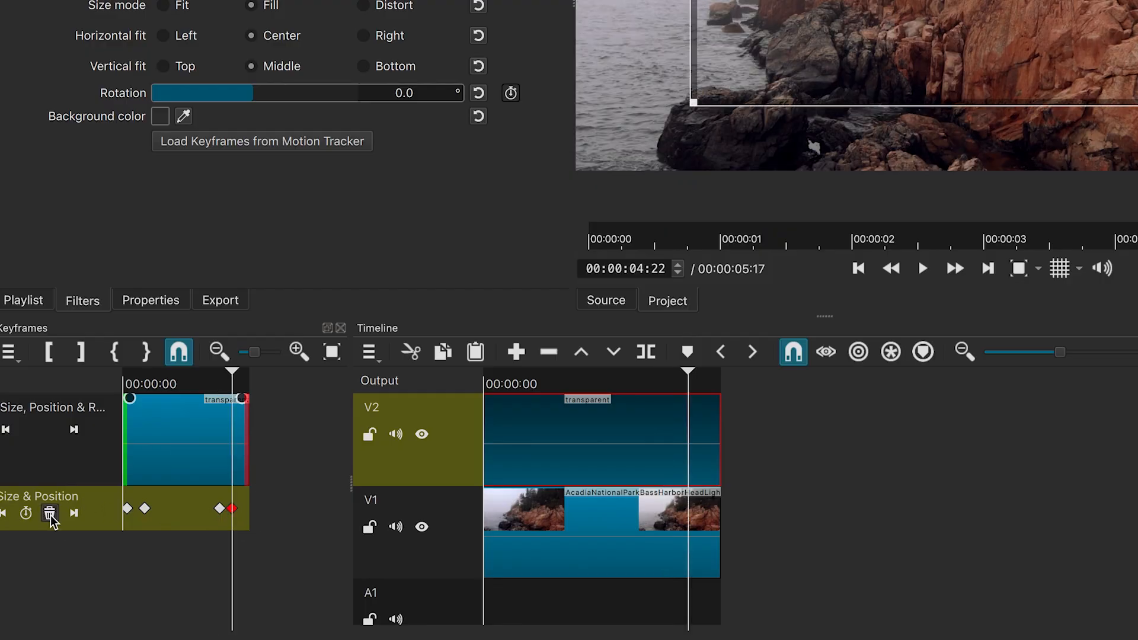
# Delete the selected Size & Position keyframe at 00:00:04:22 and go to the previous keyframe
pyautogui.click(50, 513)
pyautogui.click(5, 513)
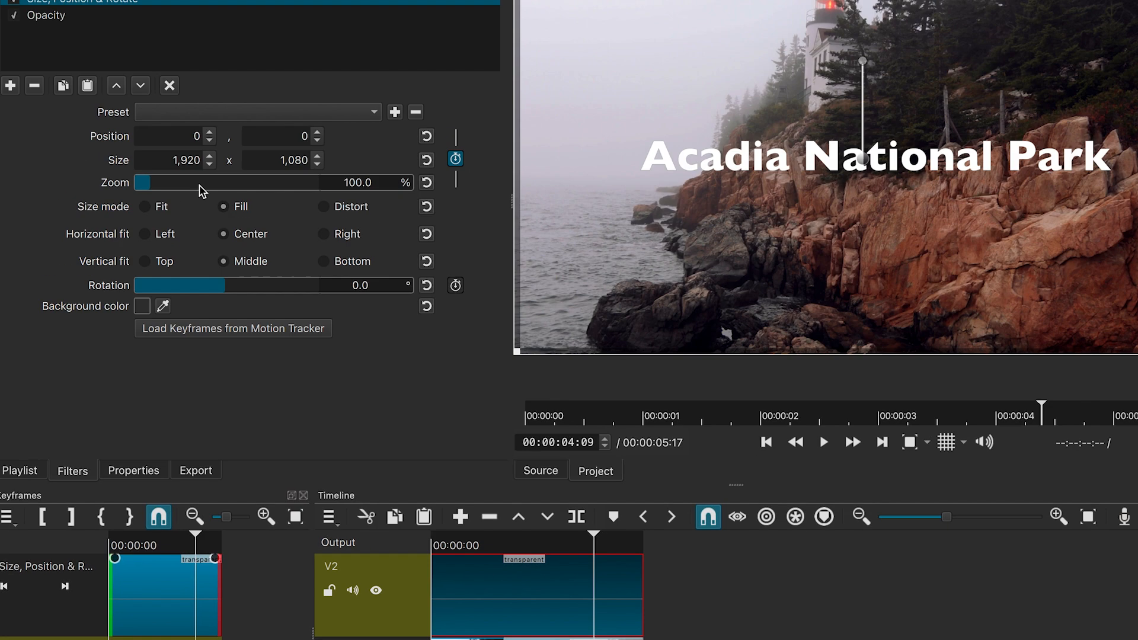
# Try reducing the title's zoom to about 66.5% on the 00:00:04:09 keyframe and play the animation from the start
pyautogui.moveTo(137, 301); pyautogui.dragTo(136, 301)
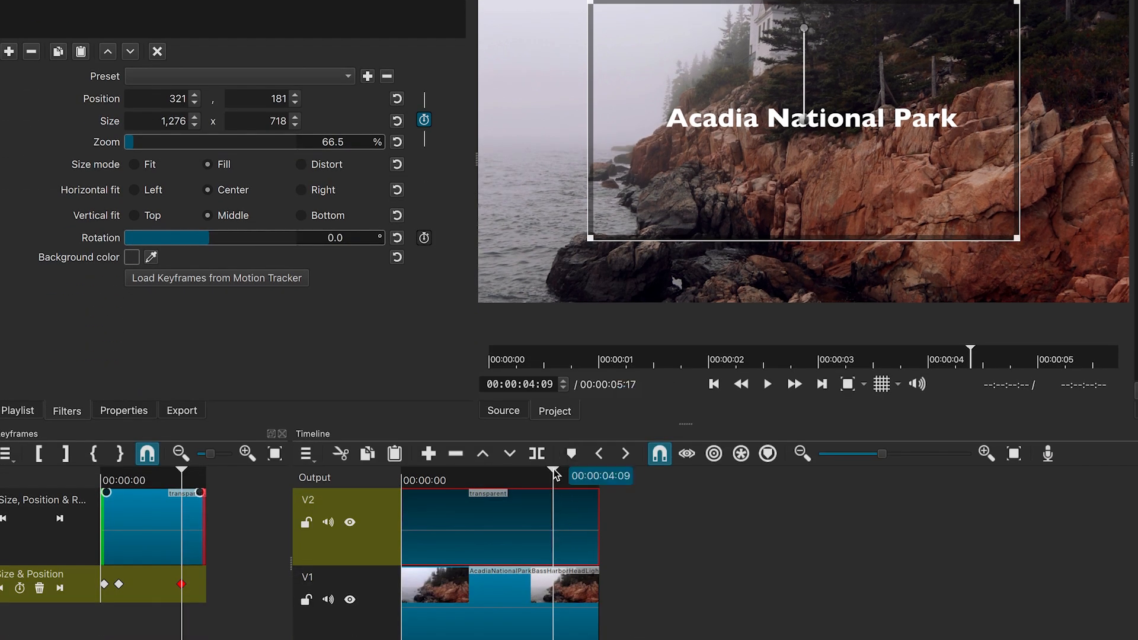
pyautogui.moveTo(558, 474); pyautogui.dragTo(402, 489)
pyautogui.click(769, 385)
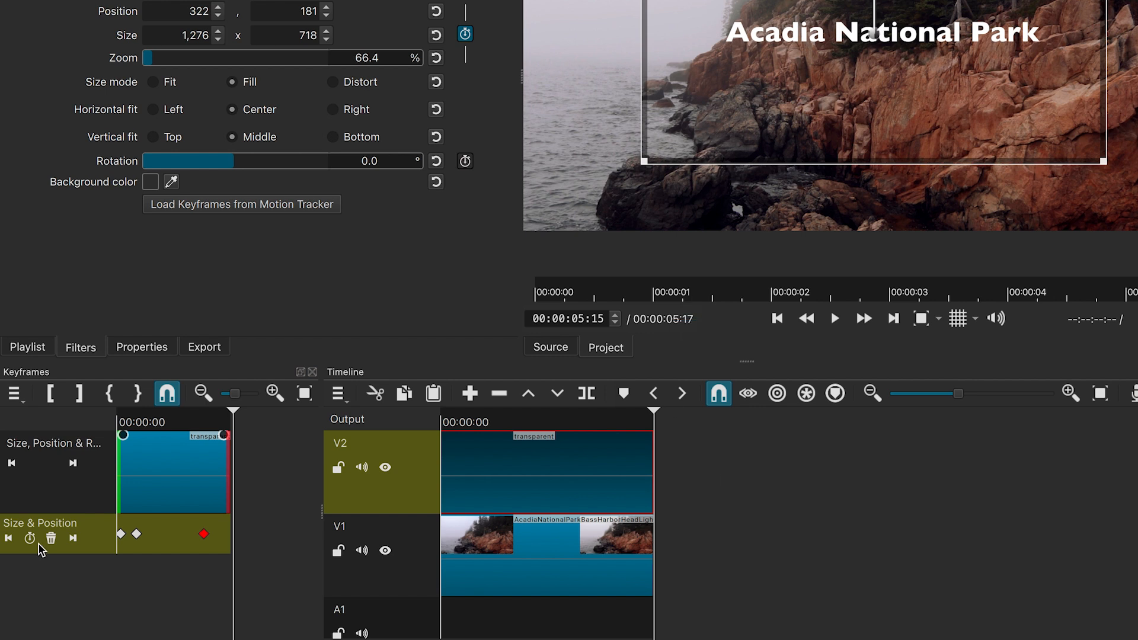
# Delete the shrunken Size & Position keyframe at 00:00:04:09 and add a new keyframe there with 100% zoom
pyautogui.click(7, 539)
pyautogui.click(51, 537)
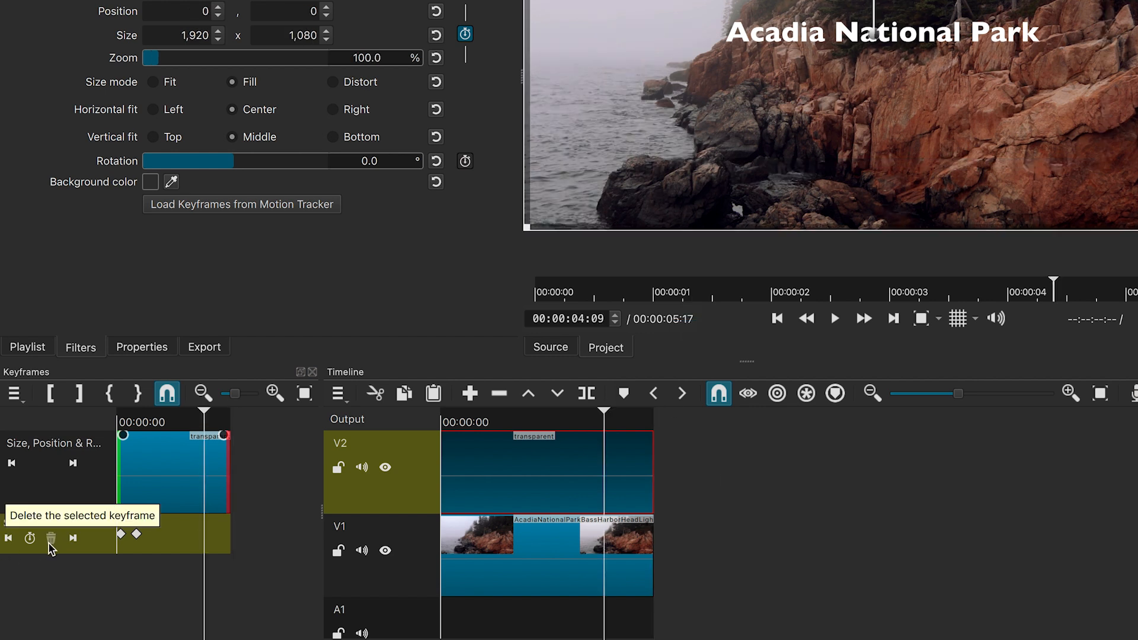
pyautogui.click(30, 538)
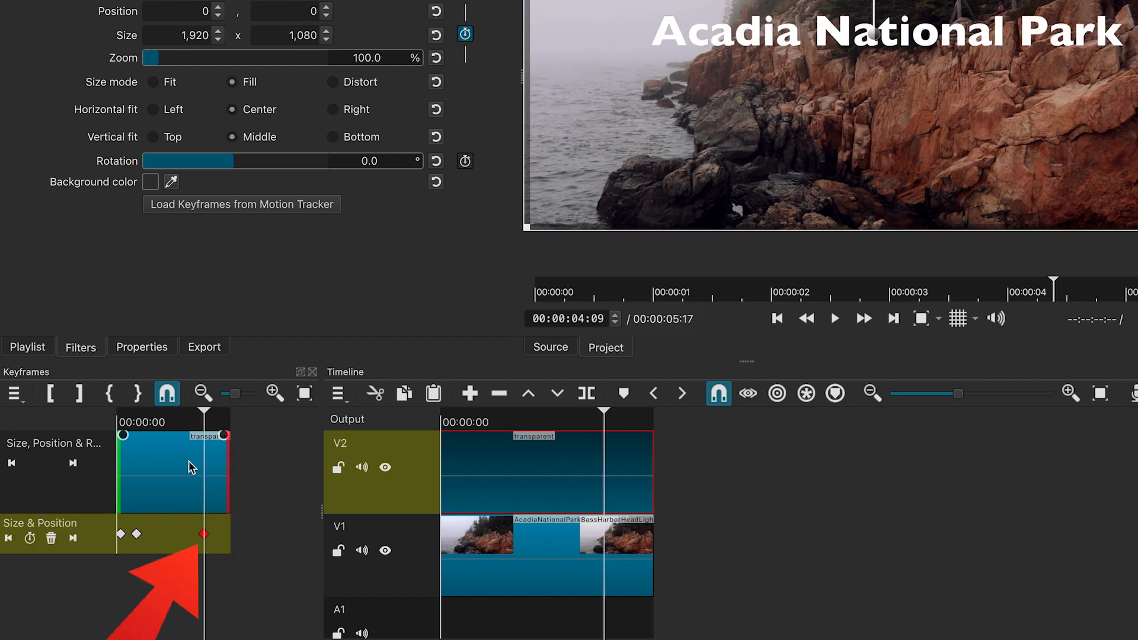
# Reduce the title's zoom at 00:00:05:02 to create a closing Size & Position keyframe, and return to the 00:00:04:09 keyframe
pyautogui.moveTo(204, 415); pyautogui.dragTo(218, 417)
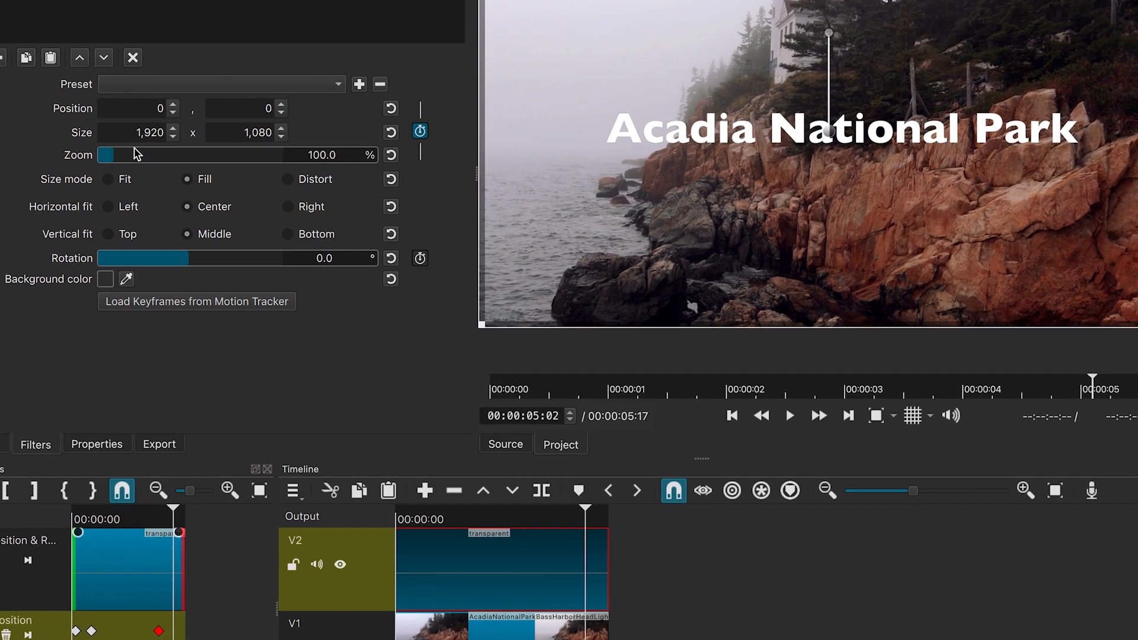
pyautogui.moveTo(155, 58); pyautogui.dragTo(158, 63)
pyautogui.moveTo(113, 161); pyautogui.dragTo(111, 160)
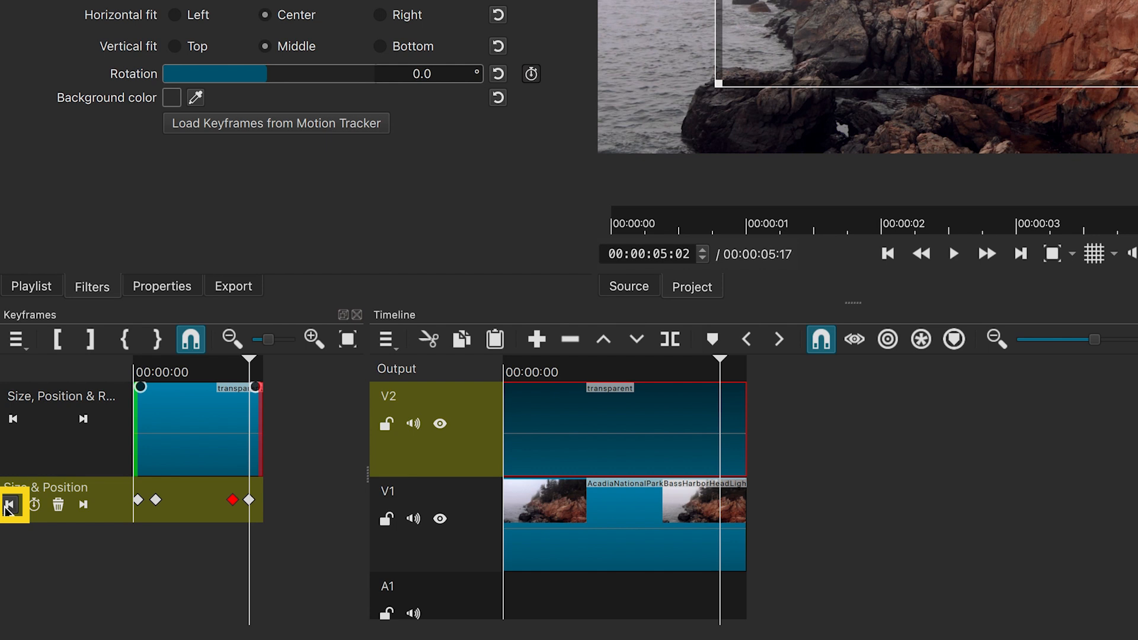
pyautogui.click(8, 505)
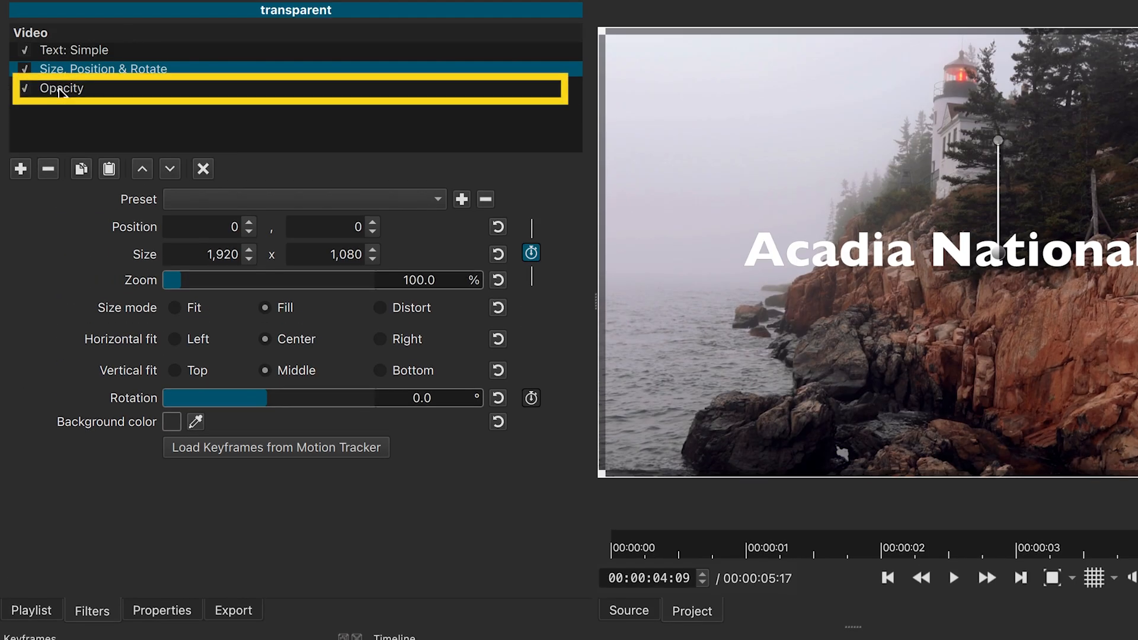
# For the Opacity filter, keyframe the level at 100% at 00:00:04:09 and set it to 0% at 00:00:05:04
pyautogui.click(59, 89)
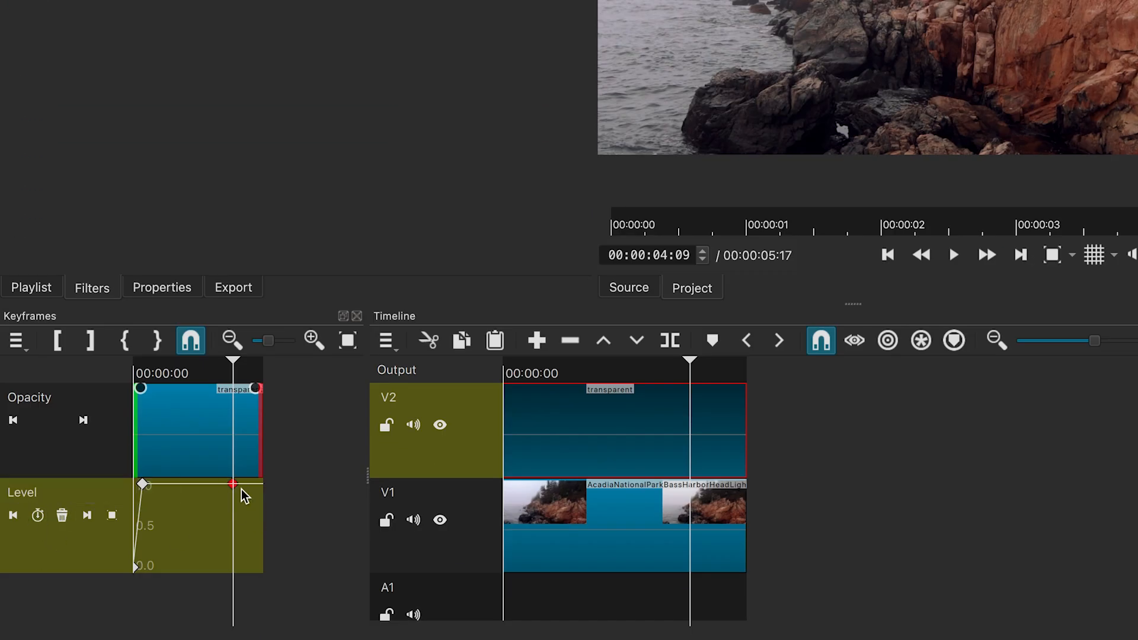
pyautogui.moveTo(691, 363); pyautogui.dragTo(724, 358)
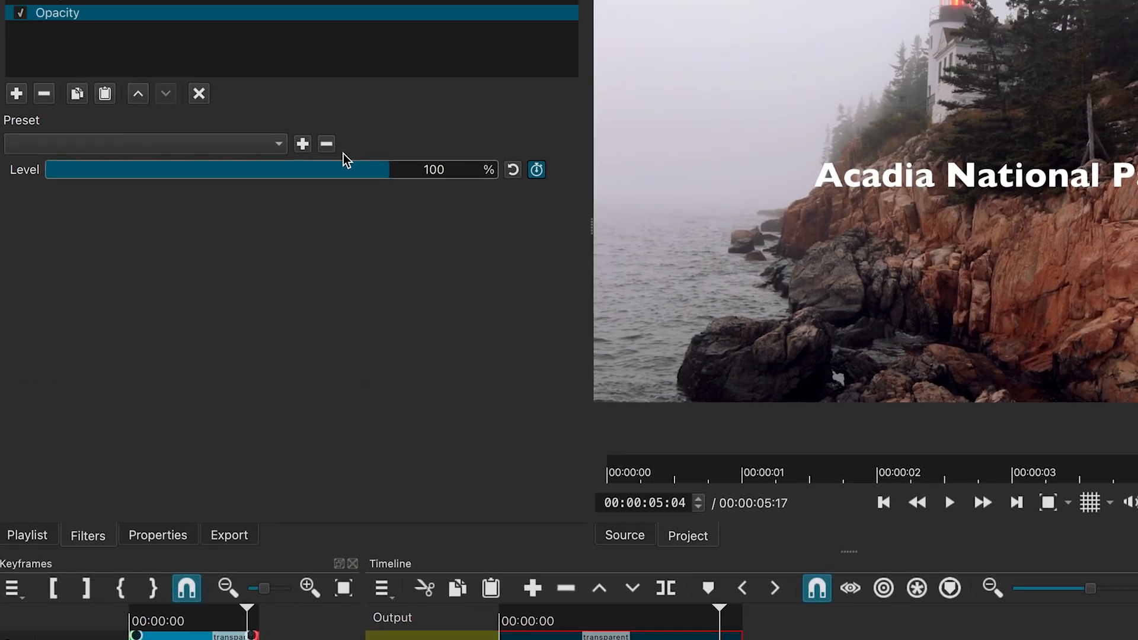
pyautogui.moveTo(379, 177); pyautogui.dragTo(4, 152)
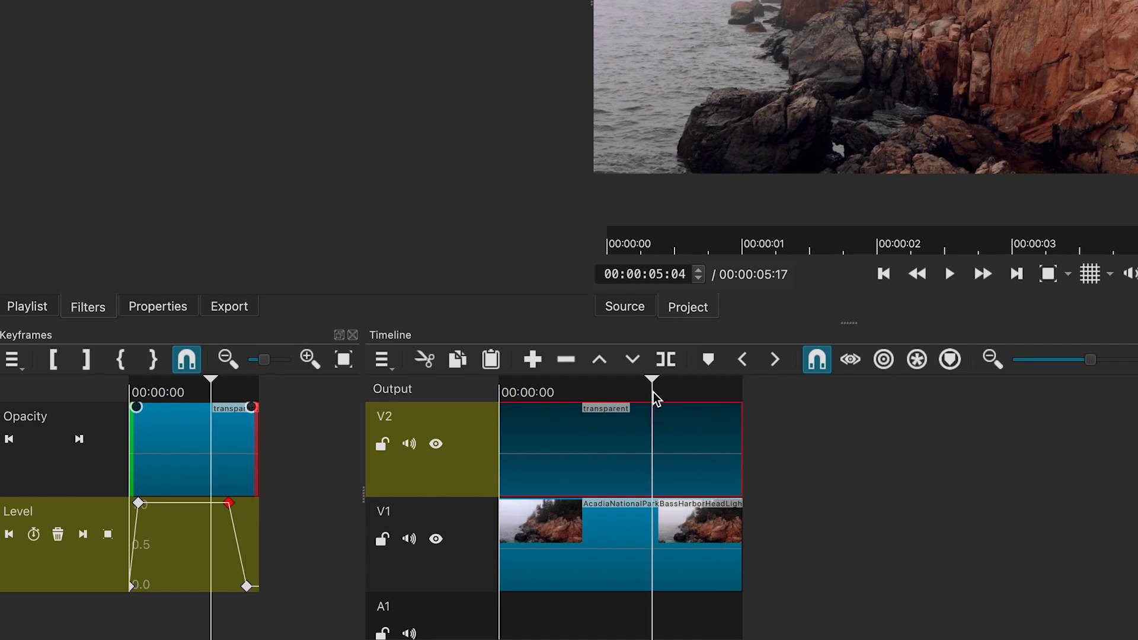
# Play the title's closing animation from a point shortly before the 00:00:04:09 keyframe
pyautogui.click(653, 394)
pyautogui.click(951, 275)
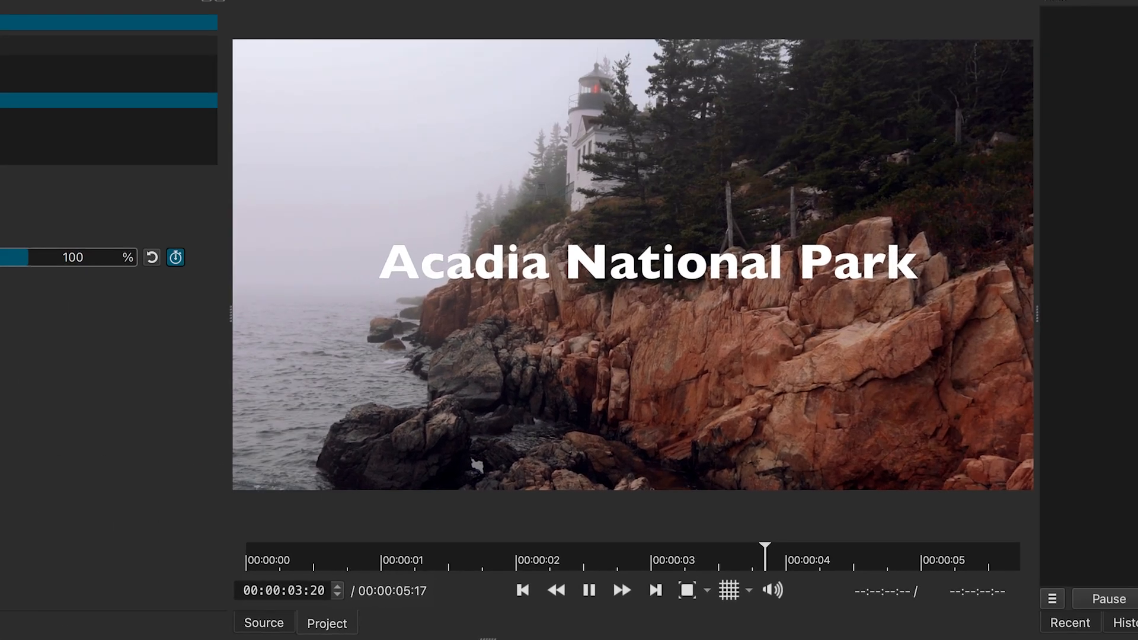